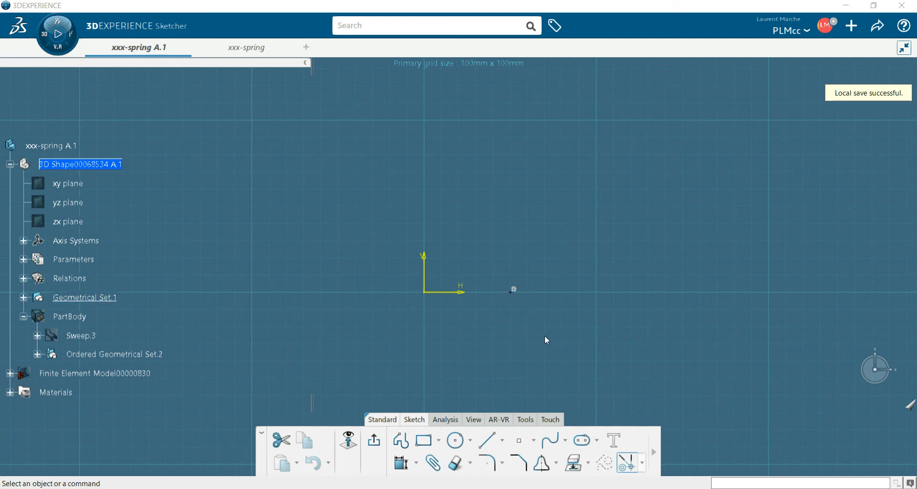
- Expand Geometrical Set.1 to list Sketch.2, Helix.1 and Plane.1
left_click(23, 298)
- Open Helix.1's definition and review its 18mm pitch, 220mm height and Sketch.2 starting point
left_click(92, 337)
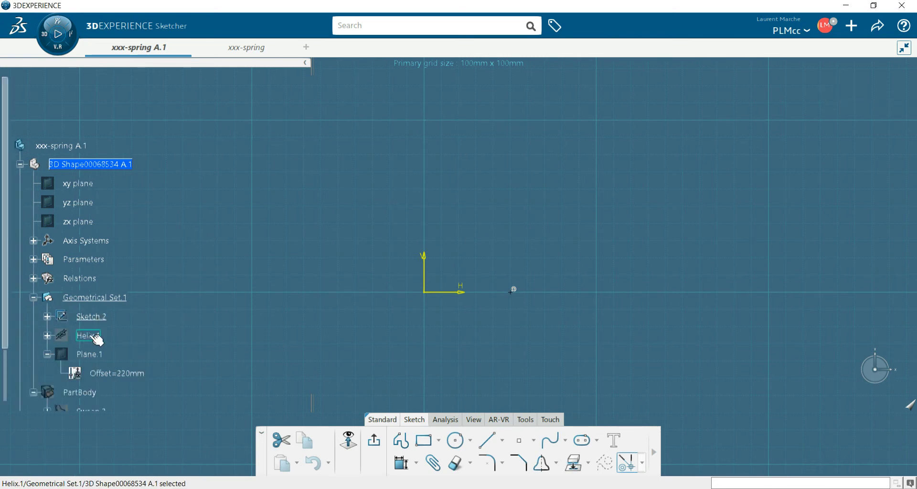
double_click(91, 336)
middle_click_drag(584, 243, 584, 258)
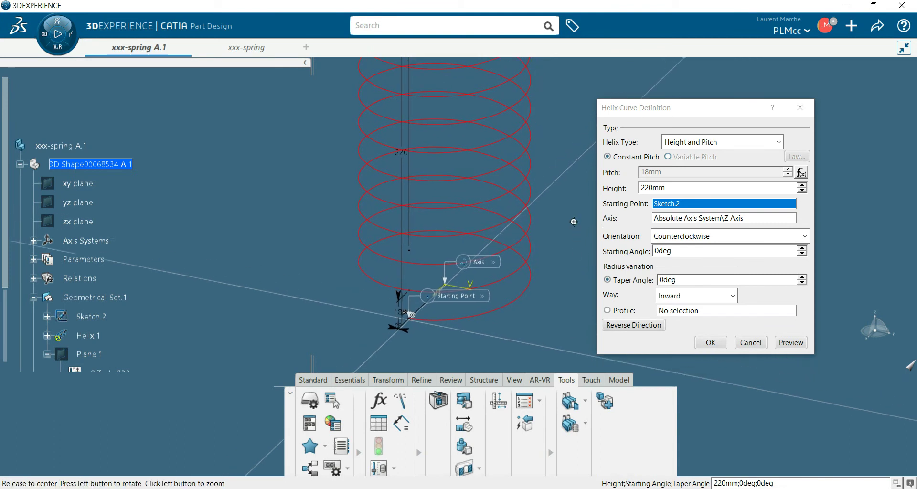
middle_click_drag(584, 257, 572, 279)
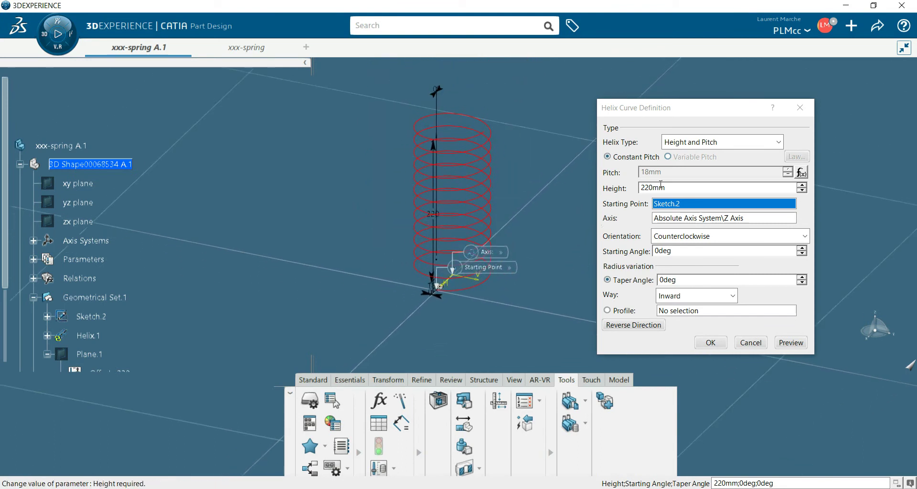
- Close the helix definition, then inspect and close the Sweep.3 swept surface definition
left_click(712, 344)
scroll(77, 335, "down", 2)
scroll(91, 335, "down", 2)
double_click(91, 328)
left_click(798, 394)
- Hide the Sweep.3 surface, show the PartBody solid, and orbit around the spring
right_click(91, 329)
left_click(133, 62)
scroll(93, 268, "down", 2)
scroll(93, 189, "down", 1)
right_click(80, 178)
left_click(130, 211)
middle_click_drag(502, 211, 460, 217)
scroll(113, 200, "up", 1)
scroll(113, 201, "up", 2)
- Set the pitch parameter to 25mm and confirm the spring update
left_click(32, 176)
double_click(105, 214)
type("25")
left_click(365, 278)
left_click(308, 278)
- Switch to the xxx-spring simulation, dismiss the Not Compatible Product warning, and orbit the spring
left_click(264, 52)
left_click(565, 308)
middle_click_drag(368, 311, 430, 309)
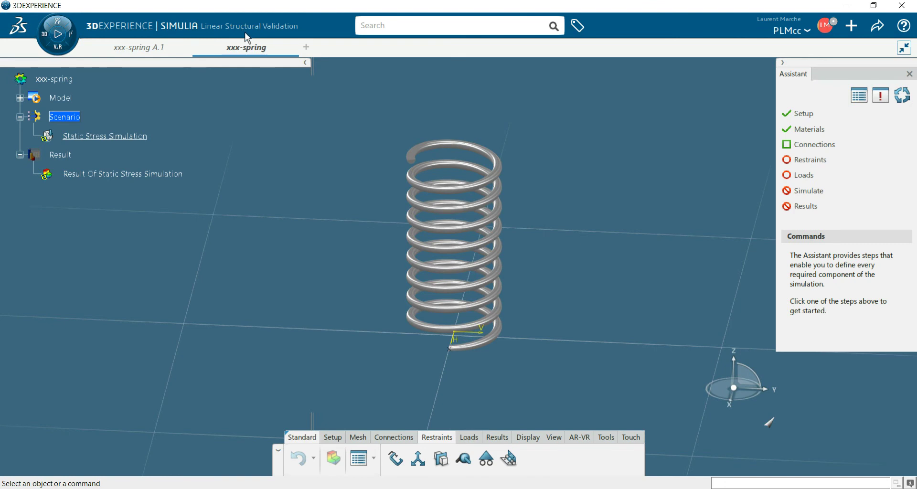
- Clamp the spring's end face
left_click(819, 167)
middle_click_drag(590, 254, 615, 211)
left_click(395, 460)
middle_click_drag(540, 348, 621, 222)
left_click(524, 251)
left_click(513, 189)
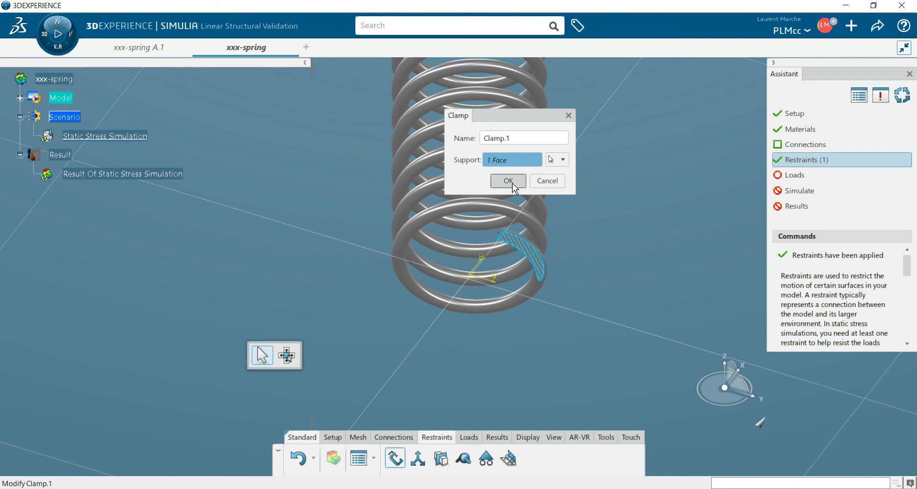
- Add a fixed displacement on a spring face restraining X and Y translation
middle_click_drag(635, 218, 562, 345)
middle_click_drag(615, 264, 554, 363)
left_click(418, 459)
left_click(442, 224)
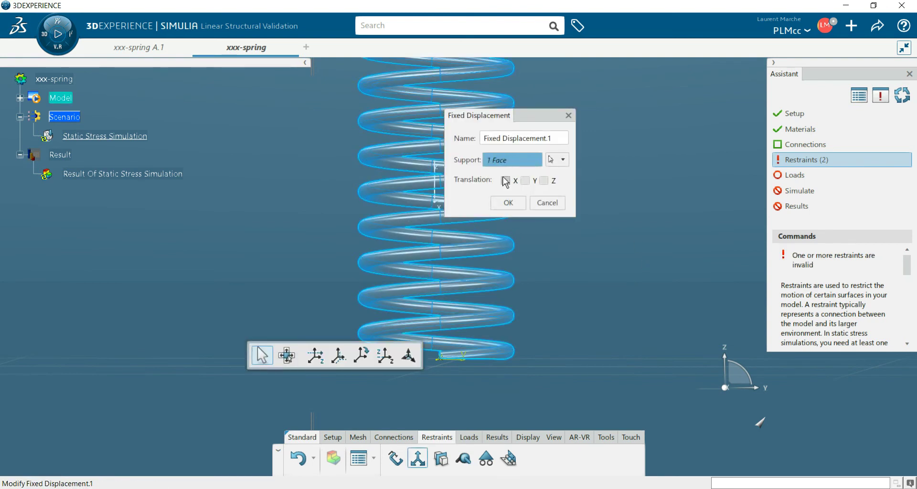
left_click(505, 181)
left_click(526, 182)
left_click(508, 203)
mouse_move(627, 240)
middle_mouse_down()
mouse_move(557, 336)
mouse_move(553, 328)
mouse_move(584, 289)
mouse_move(595, 315)
middle_mouse_up()
- Apply a downward Force load to the spring's top end face and set its magnitude
left_click(384, 154)
left_click(490, 127)
left_click(488, 180)
left_click(512, 200)
- Start the Simulate step from the Assistant and reframe the spring view
left_click(807, 196)
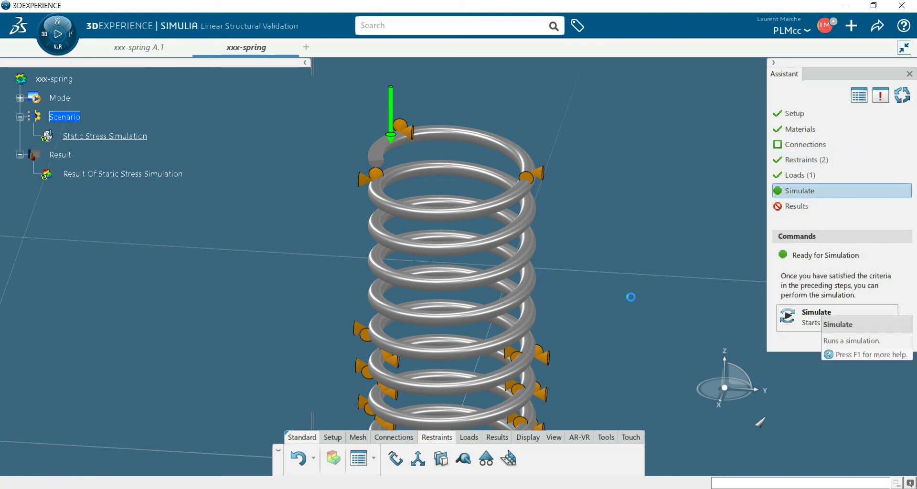
middle_click_drag(584, 274, 570, 287)
- Choose the Displacement result plot and bring up the legend's context options
left_click(520, 95)
left_click(504, 120)
right_click(678, 337)
mouse_move(721, 337)
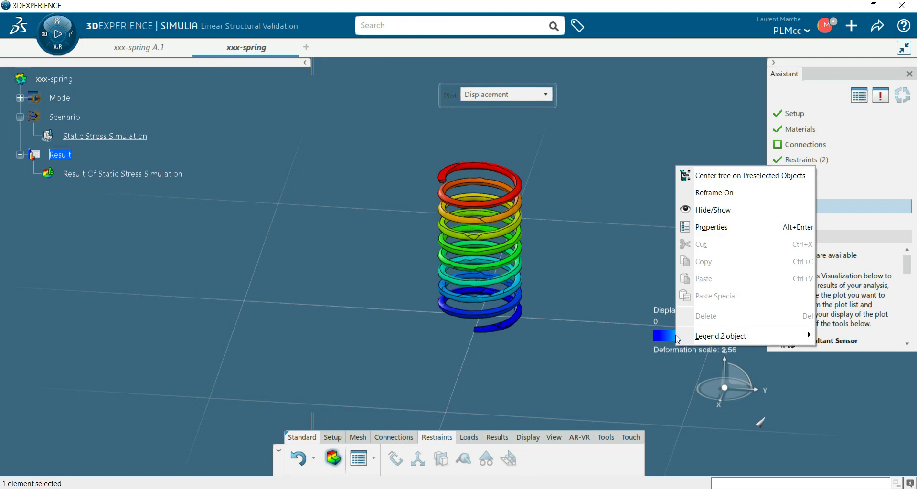